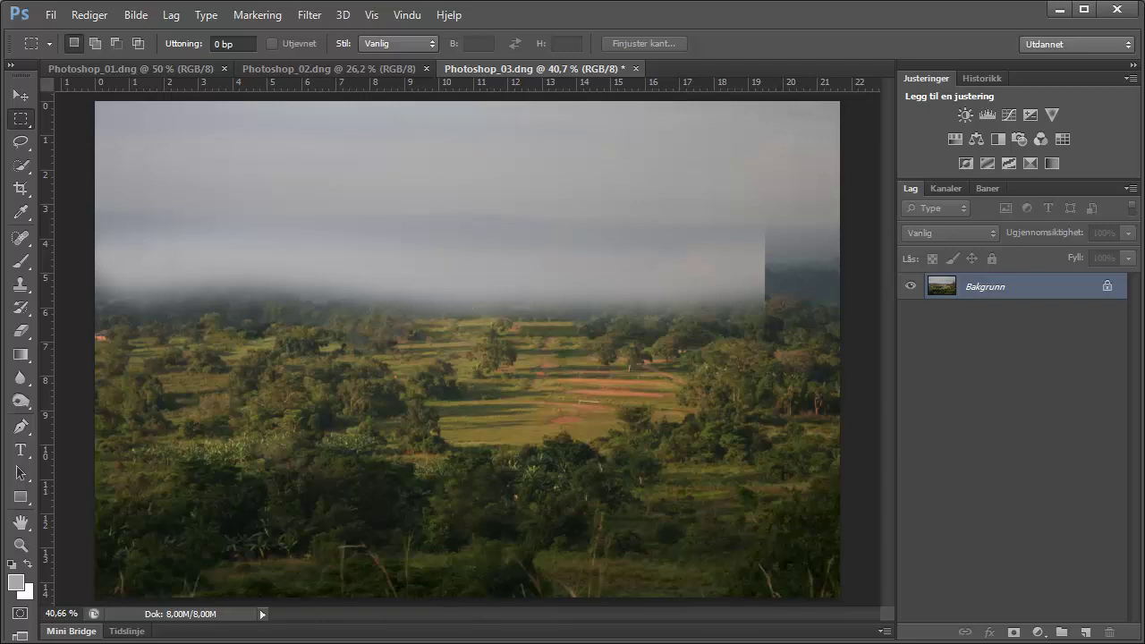
# Step: Open the Rediger (Edit) menu to reach the Forhåndsinnstillinger (Preferences) submenu
pyautogui.click(93, 20)
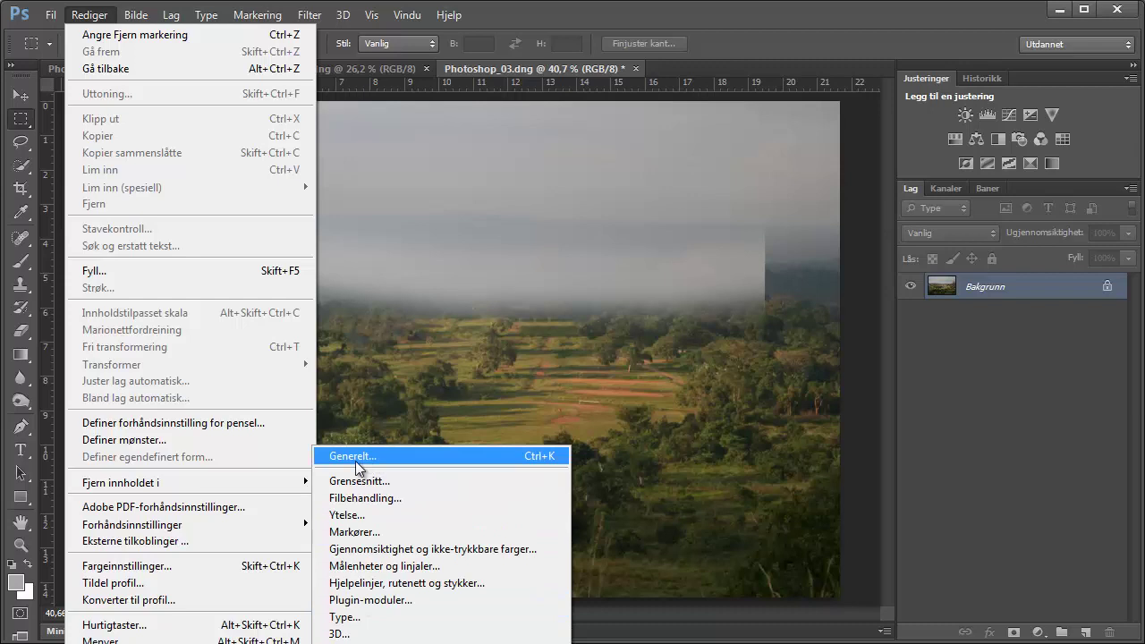
# Step: Open the Generelt preferences page and move the Innstillinger dialog slightly up and left
pyautogui.click(529, 454)
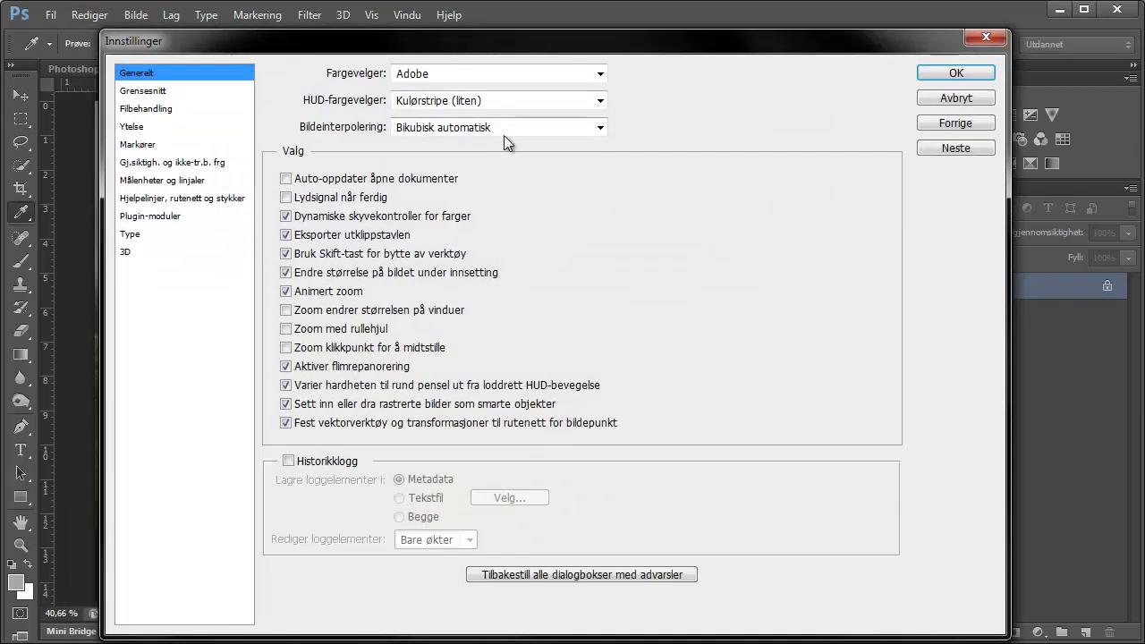
pyautogui.moveTo(492, 49); pyautogui.dragTo(480, 38)
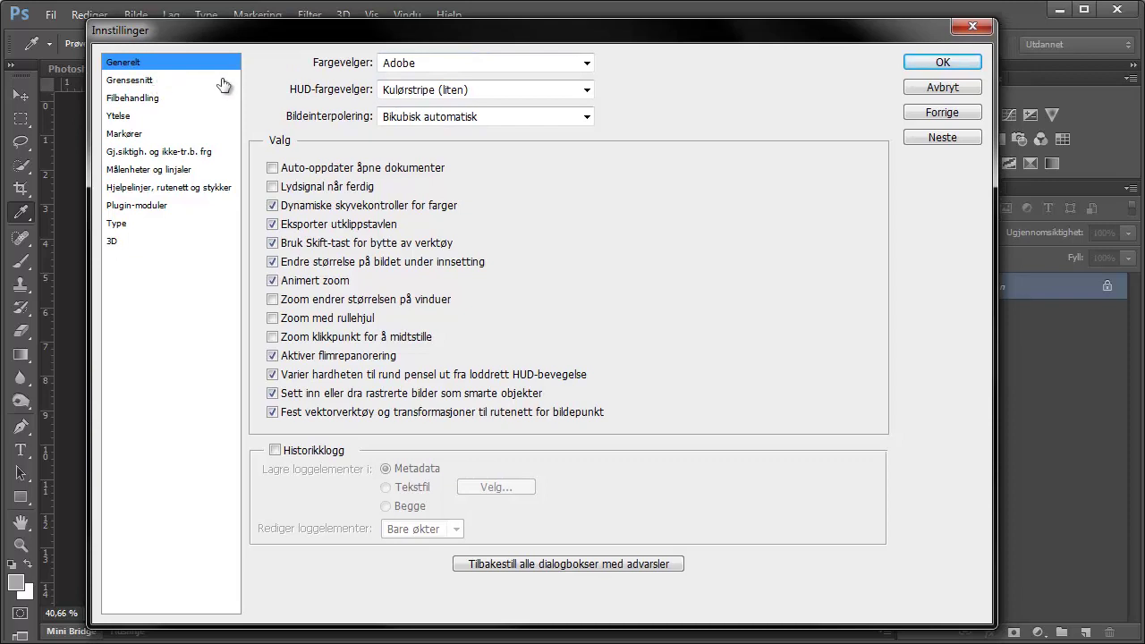
# Step: On the Grensesnitt page, compare colour themes and choose the darkest Fargetema
pyautogui.click(133, 83)
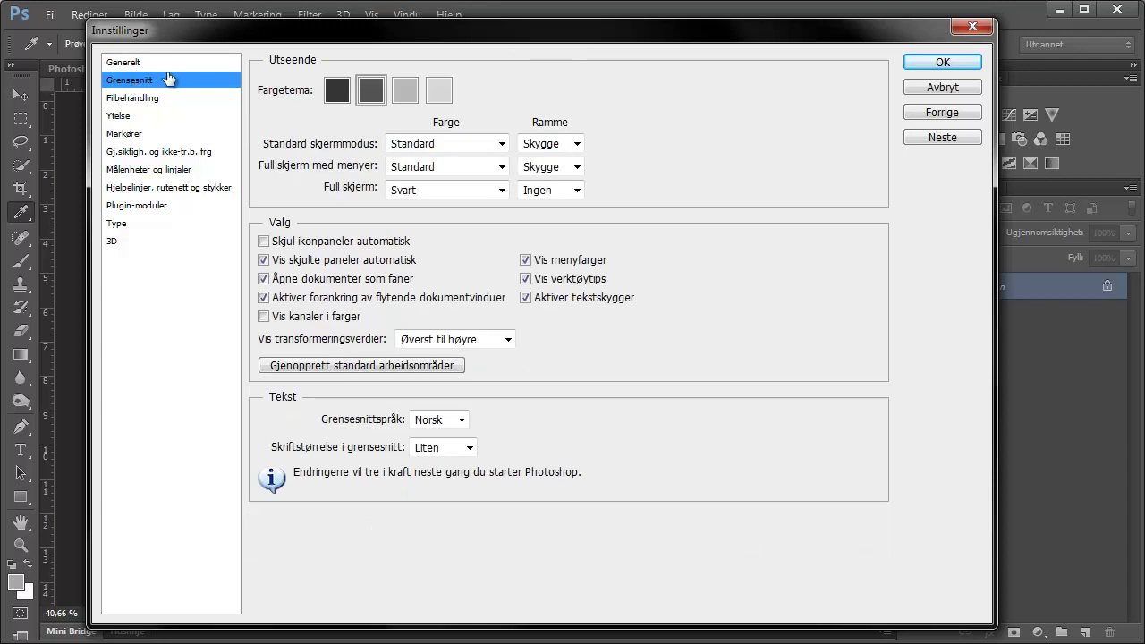
pyautogui.click(437, 92)
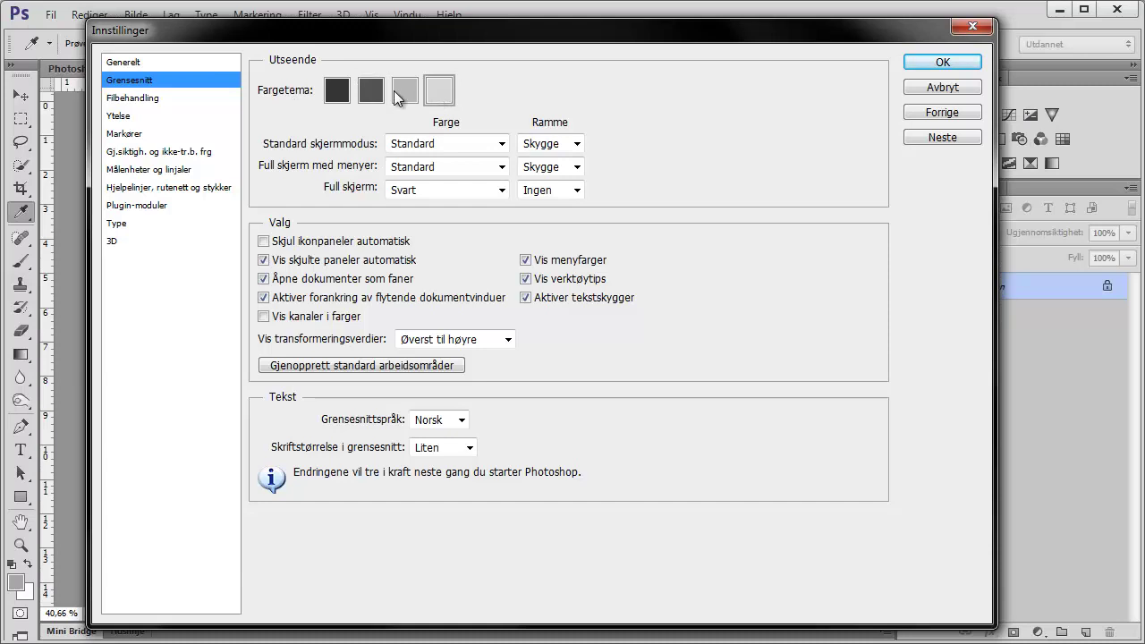
pyautogui.click(403, 91)
pyautogui.click(366, 95)
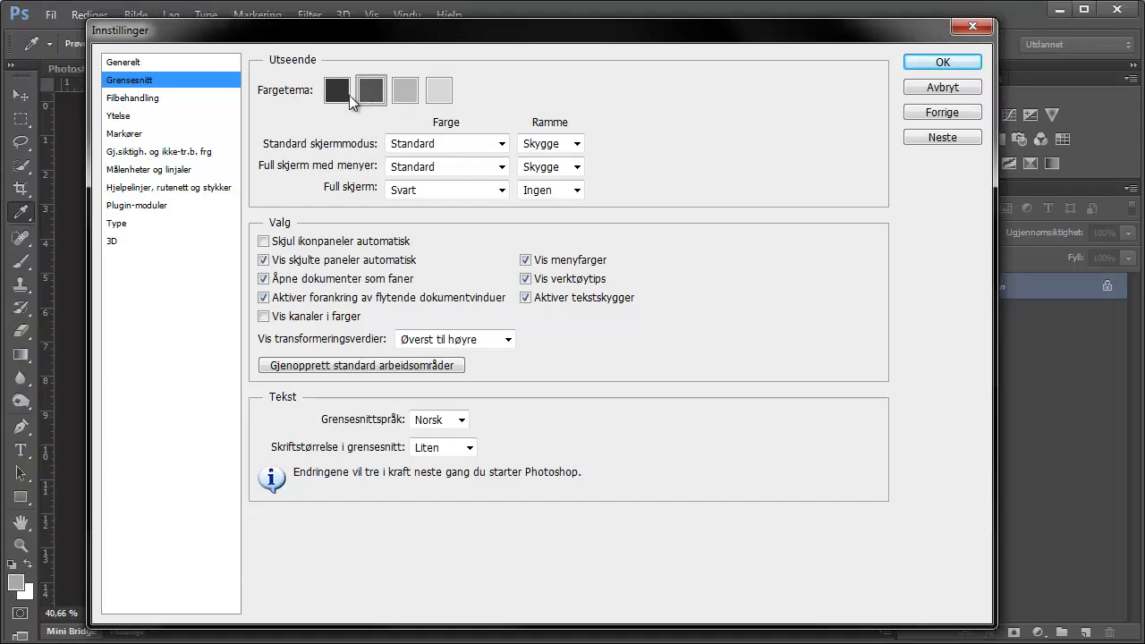
pyautogui.click(339, 96)
pyautogui.moveTo(315, 40)
pyautogui.mouseDown()
pyautogui.moveTo(746, 31)
pyautogui.moveTo(472, 33)
pyautogui.mouseUp()
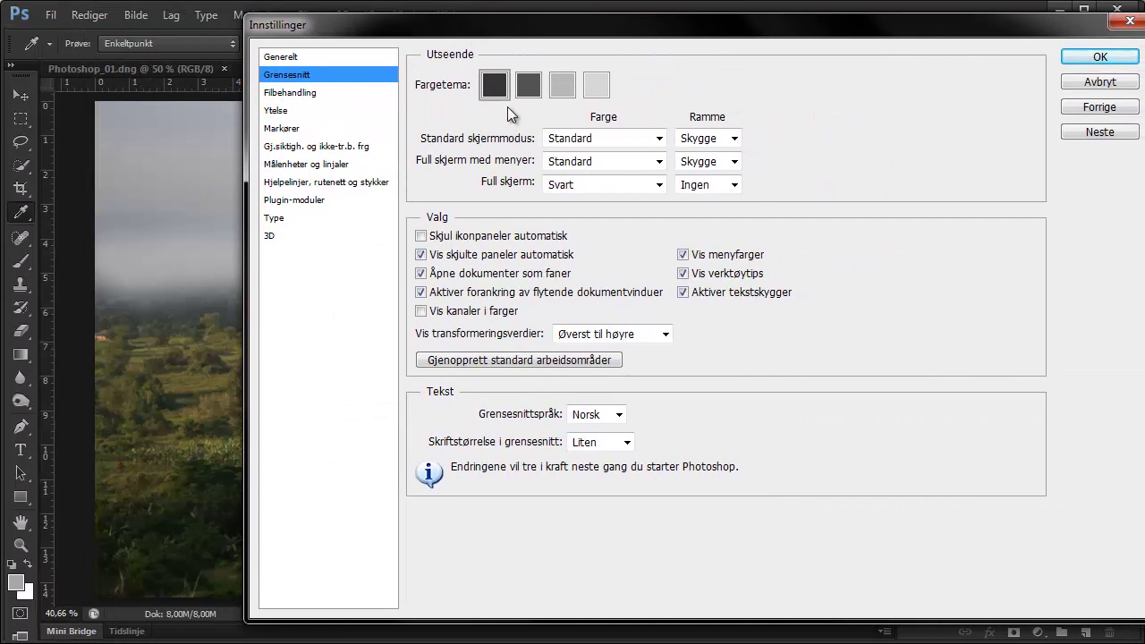
pyautogui.click(527, 93)
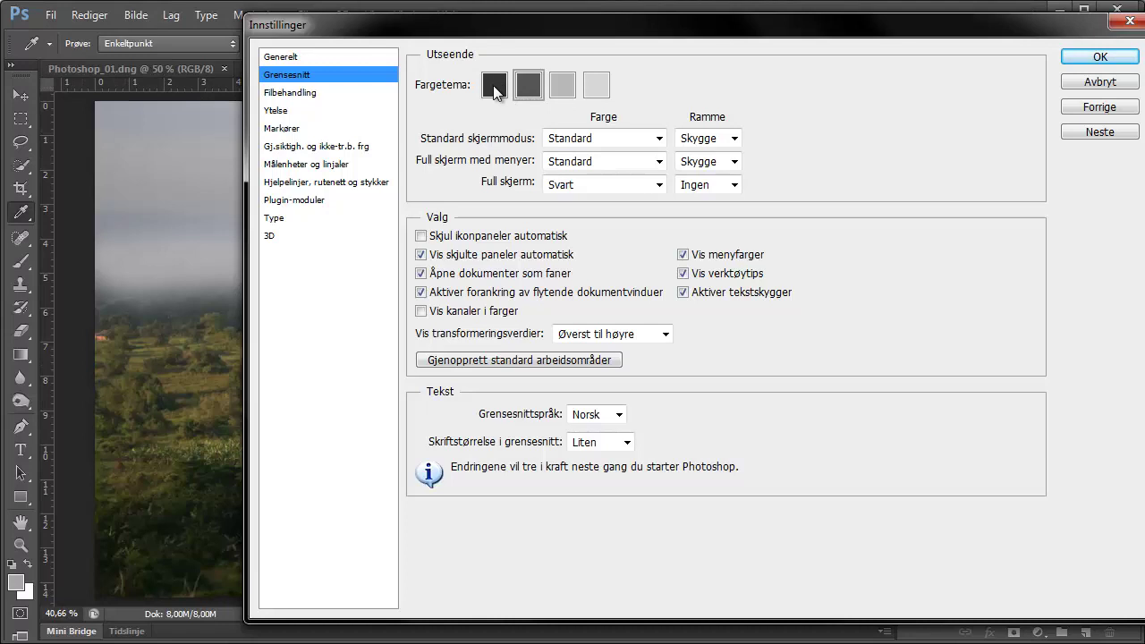
pyautogui.click(496, 89)
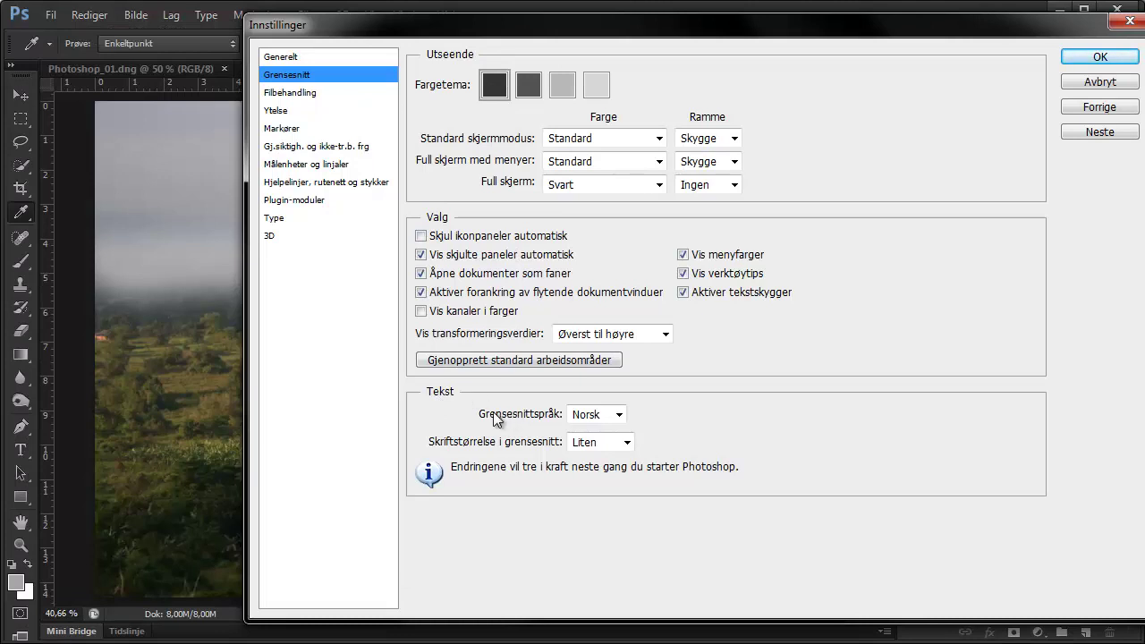
# Step: Keep interface language Norsk and UI font size Liten
pyautogui.click(570, 416)
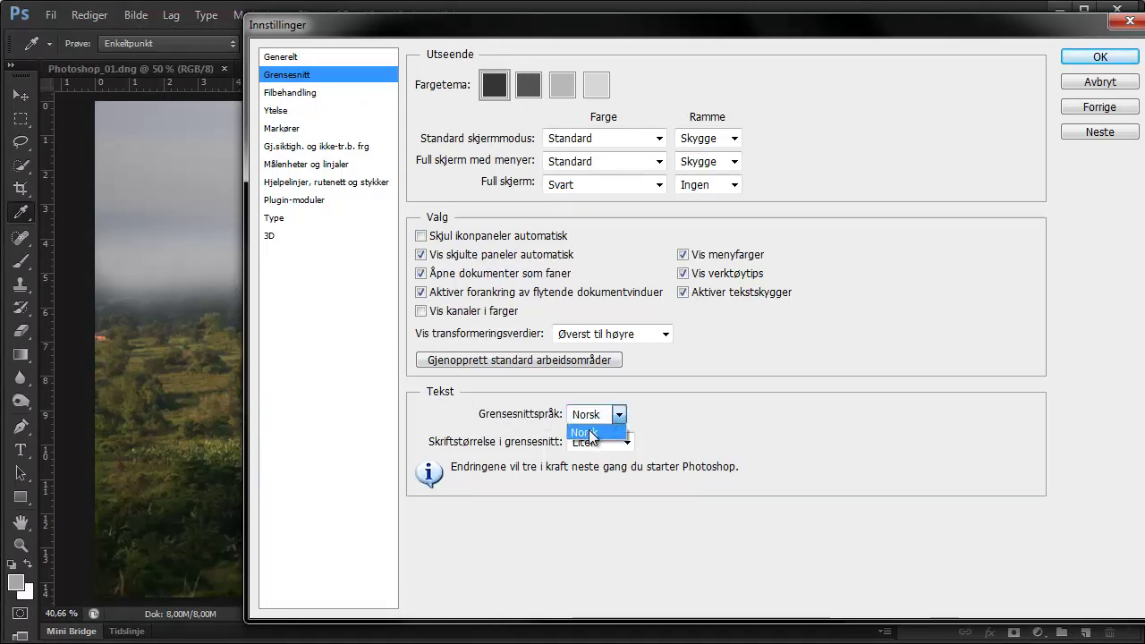
pyautogui.click(586, 435)
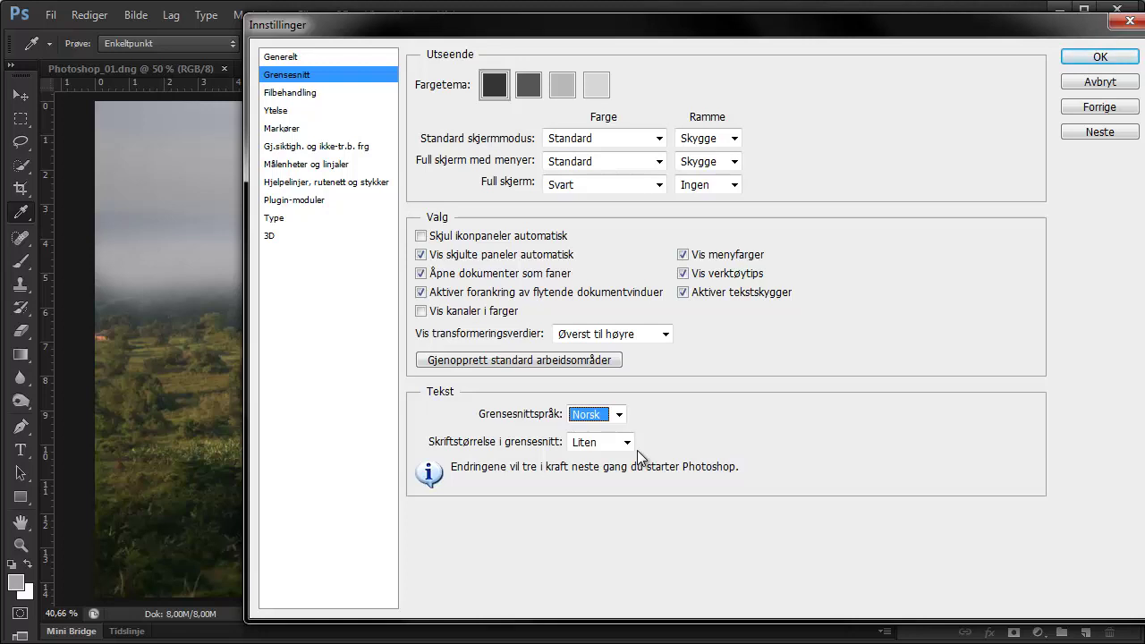
pyautogui.click(597, 441)
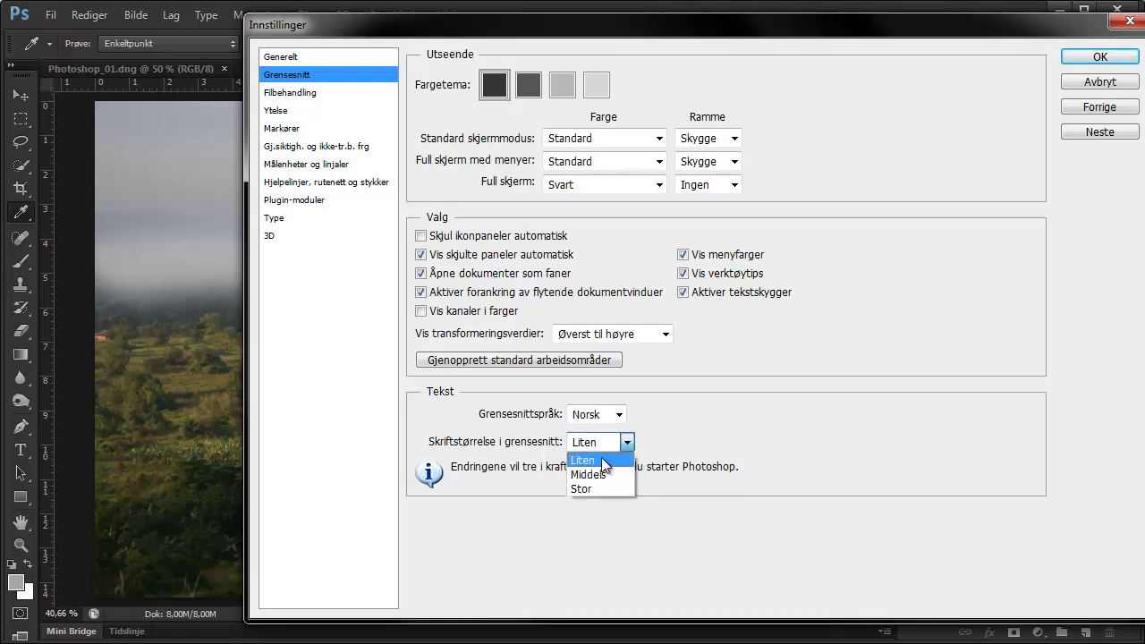
pyautogui.click(602, 459)
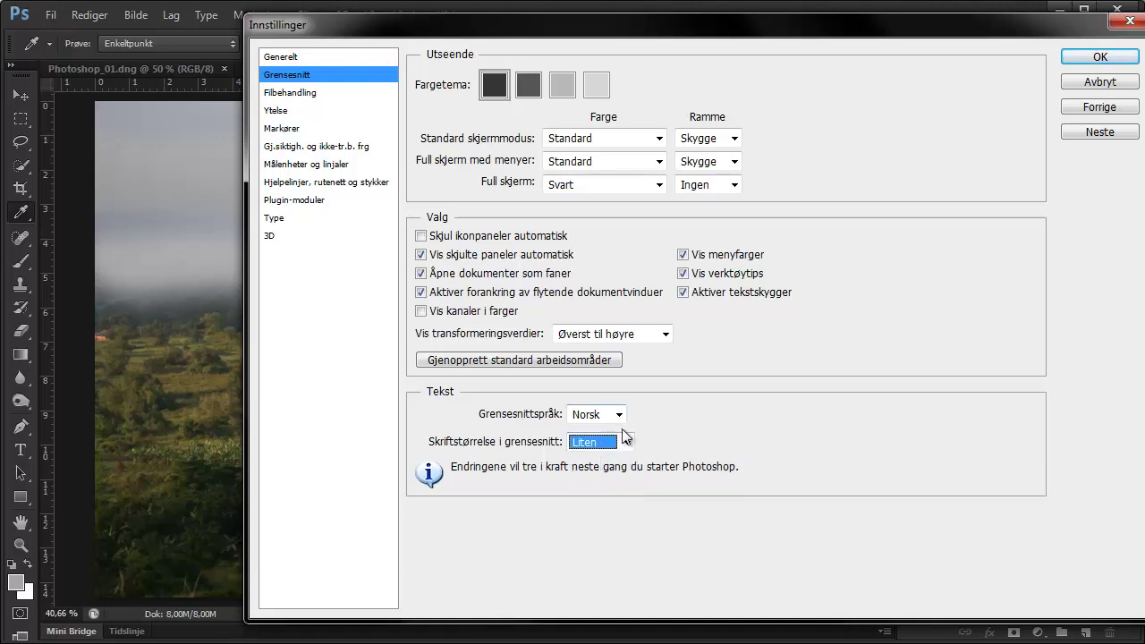
# Step: On the Ytelse page, set Historikkstatuser to 50
pyautogui.click(286, 114)
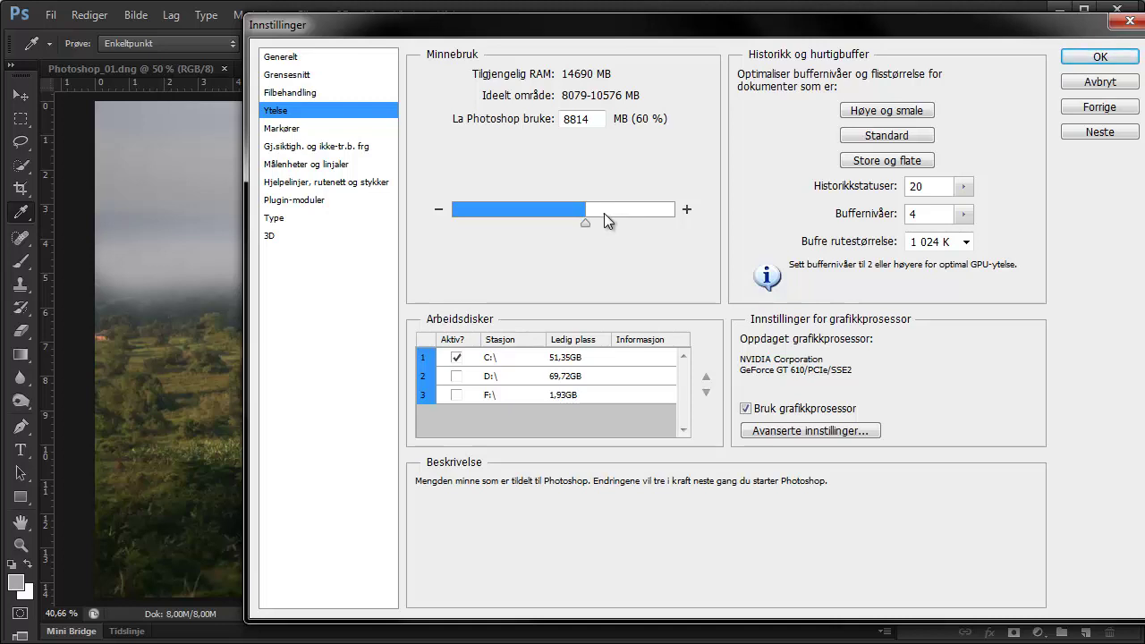
pyautogui.moveTo(855, 186)
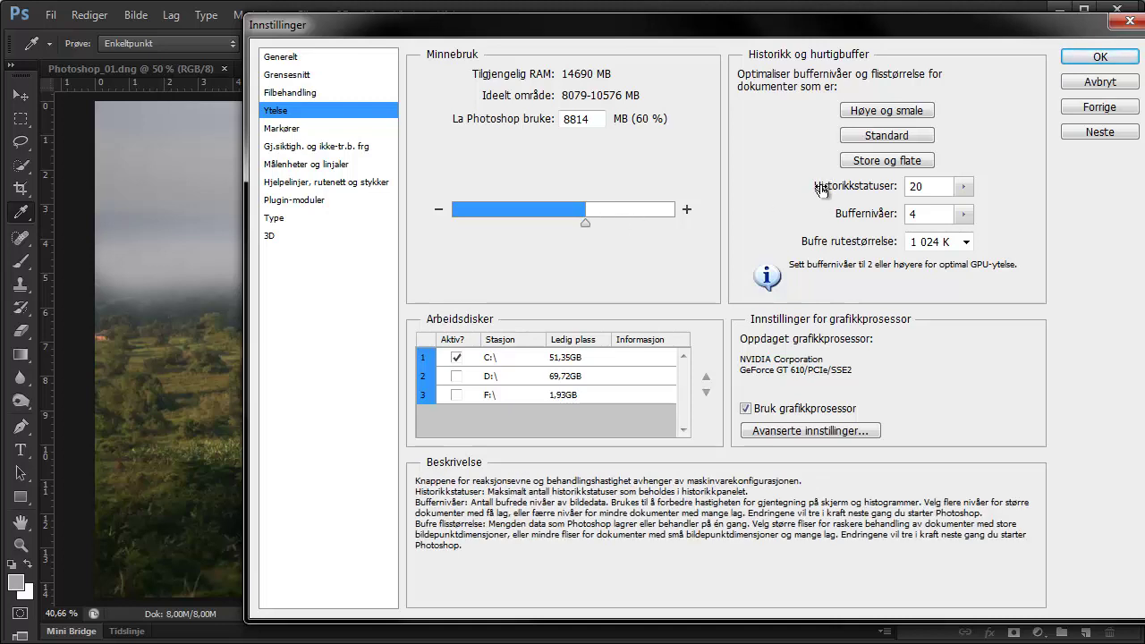
pyautogui.click(963, 187)
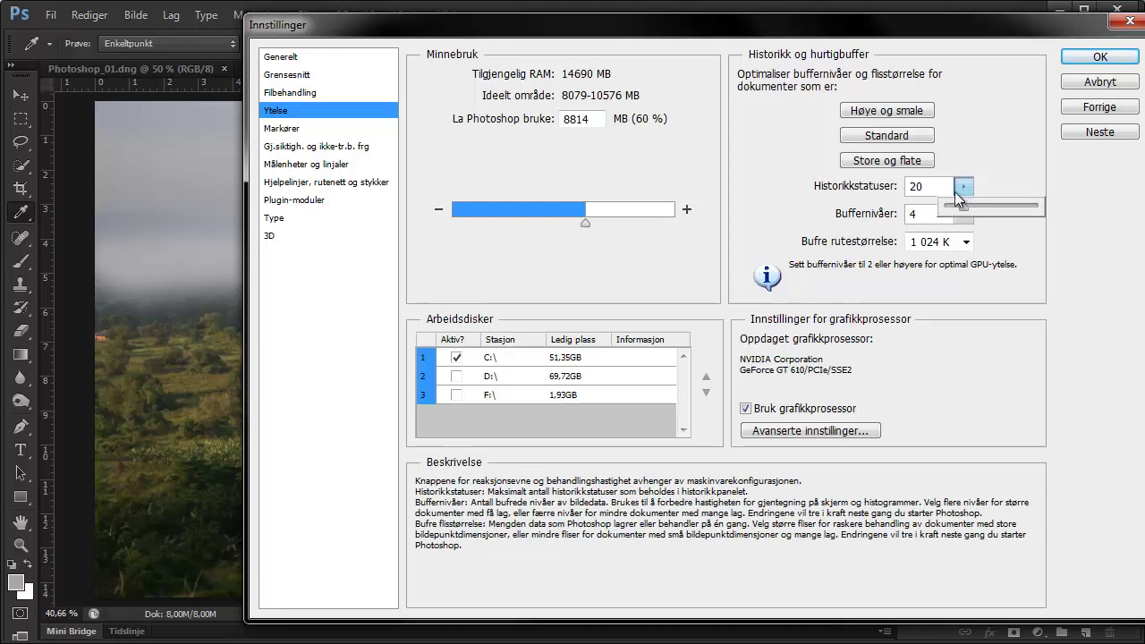
pyautogui.moveTo(963, 207); pyautogui.dragTo(985, 208)
pyautogui.moveTo(985, 207); pyautogui.dragTo(980, 207)
pyautogui.click(937, 189)
pyautogui.write('50')
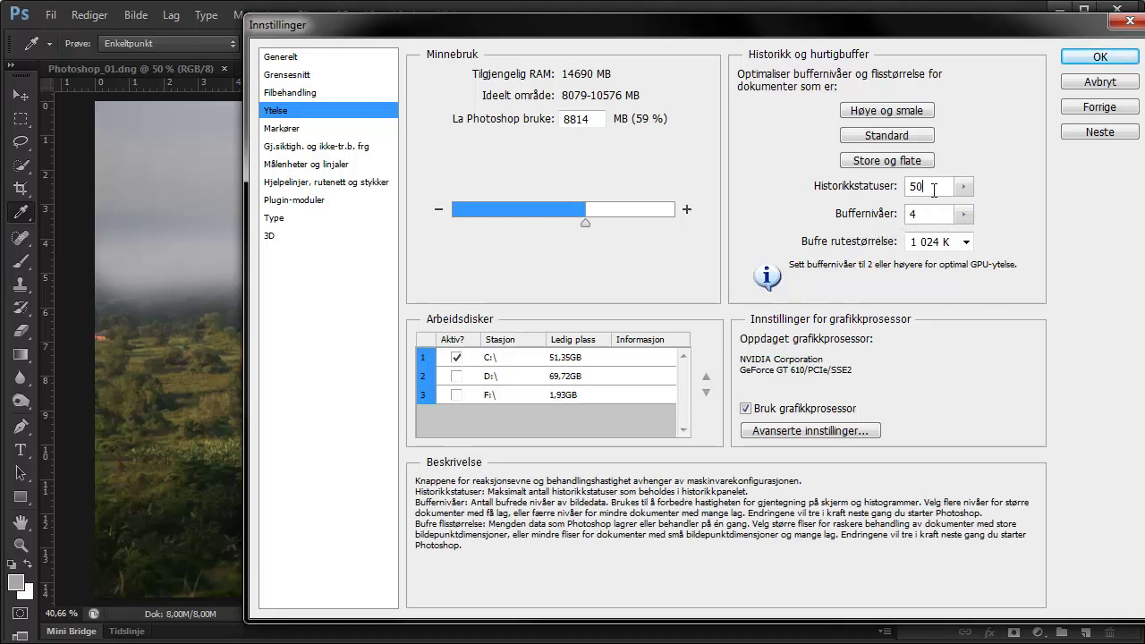
# Step: Set painting cursors to full-size brush tip with a crosshair inside
pyautogui.click(272, 130)
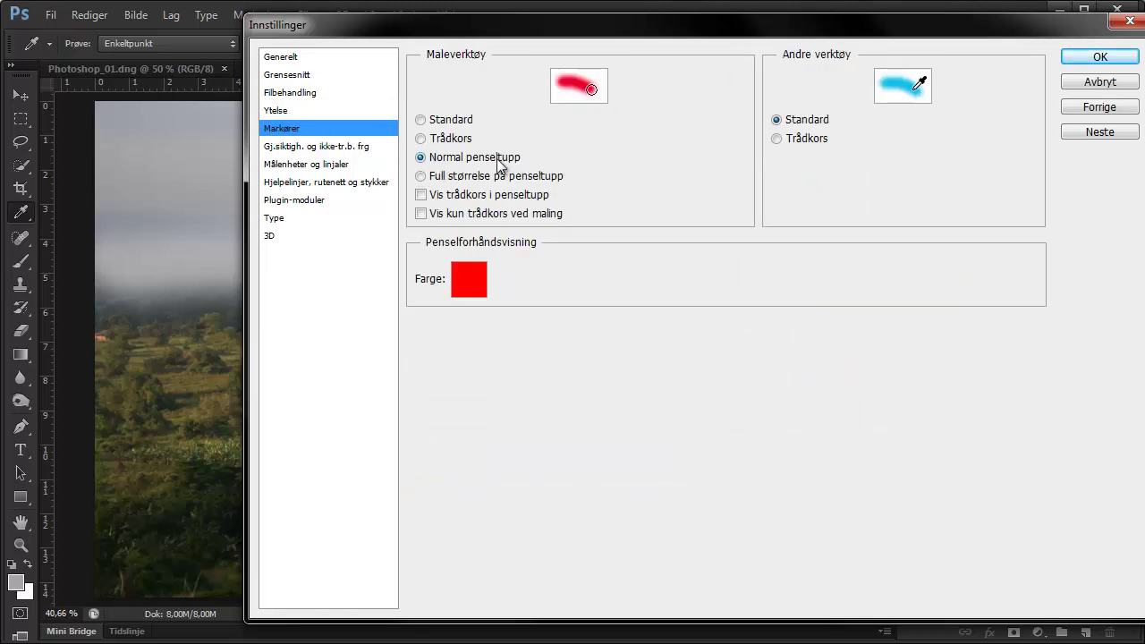
pyautogui.click(421, 139)
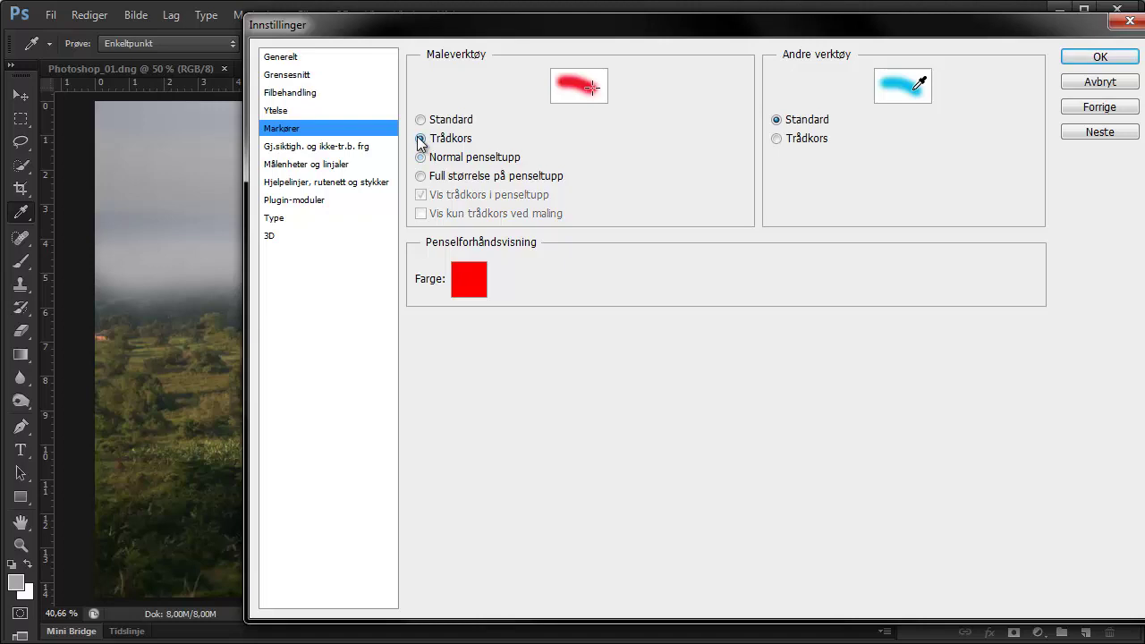
pyautogui.click(421, 120)
pyautogui.click(421, 139)
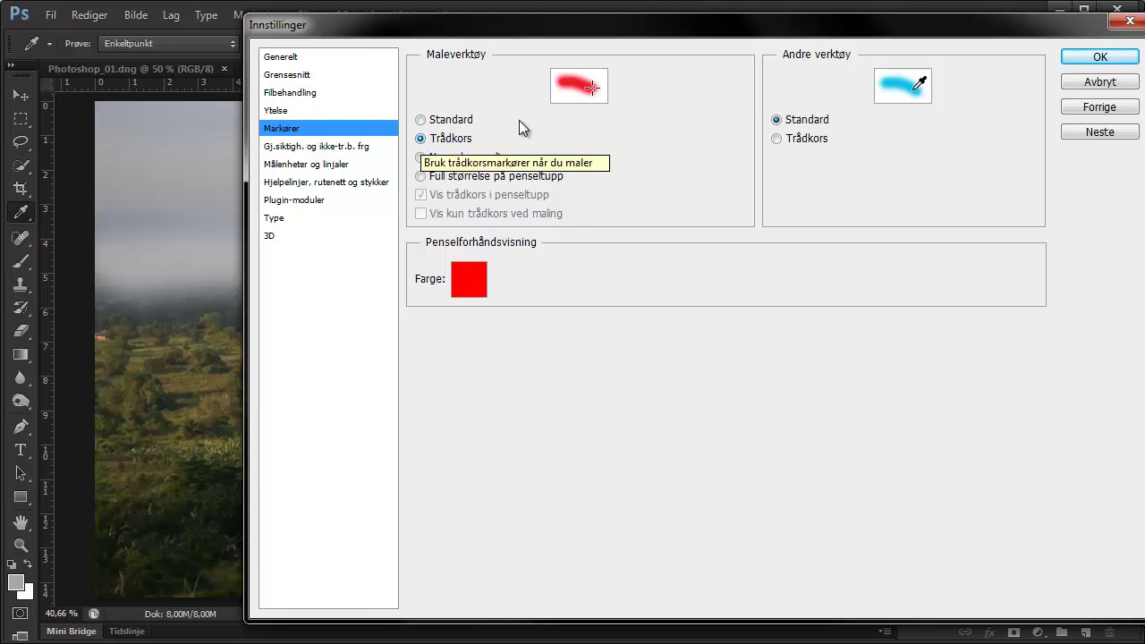
pyautogui.click(423, 159)
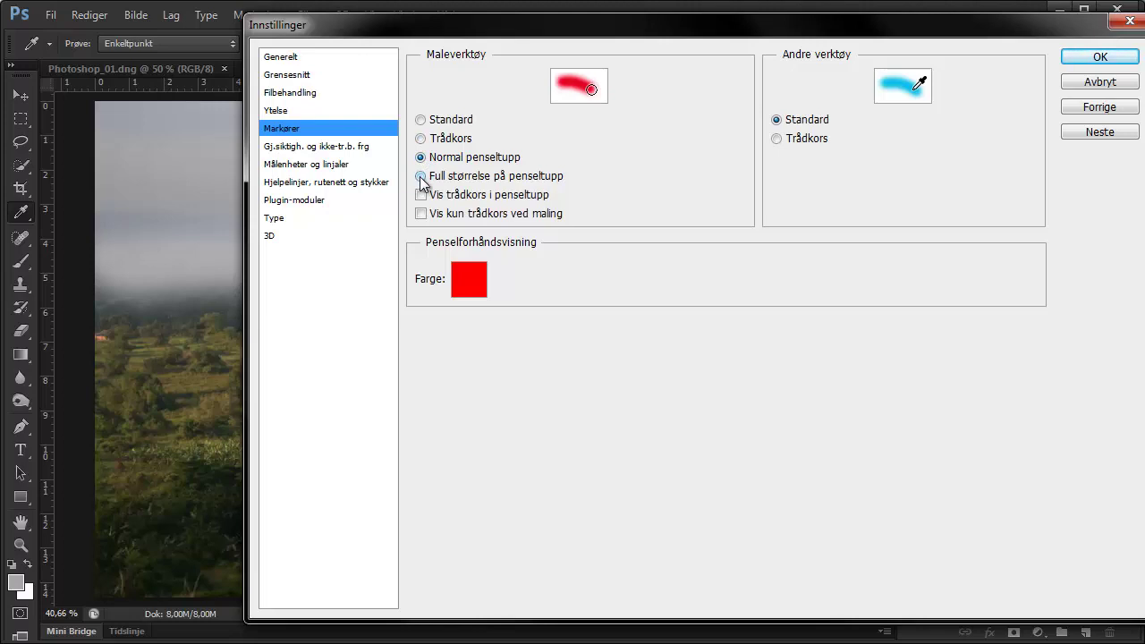
pyautogui.click(422, 176)
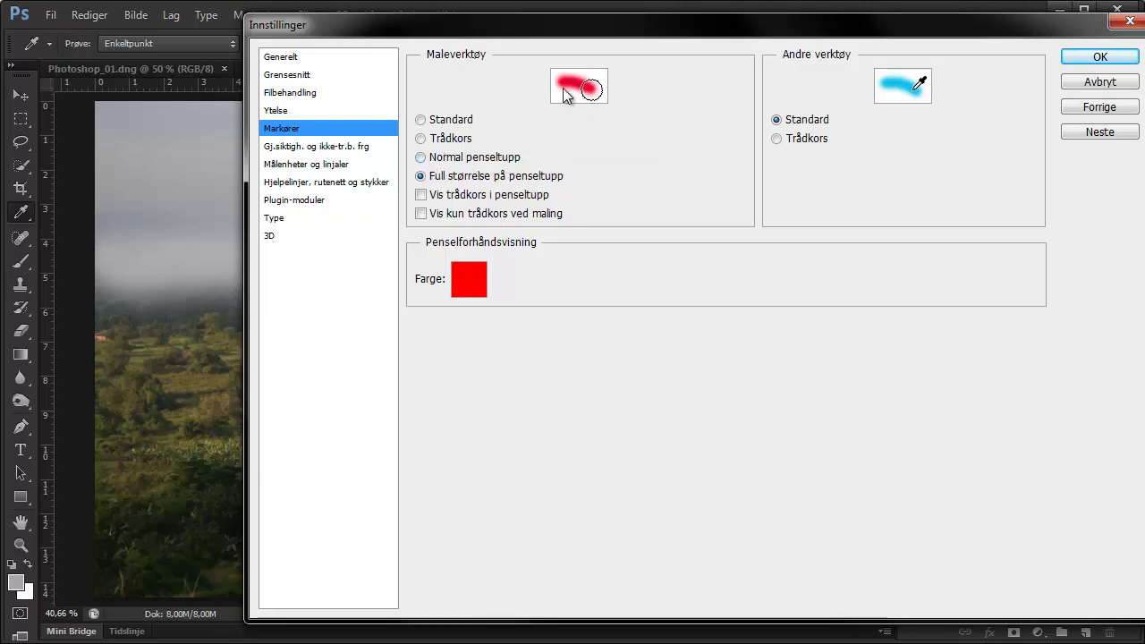
pyautogui.click(431, 161)
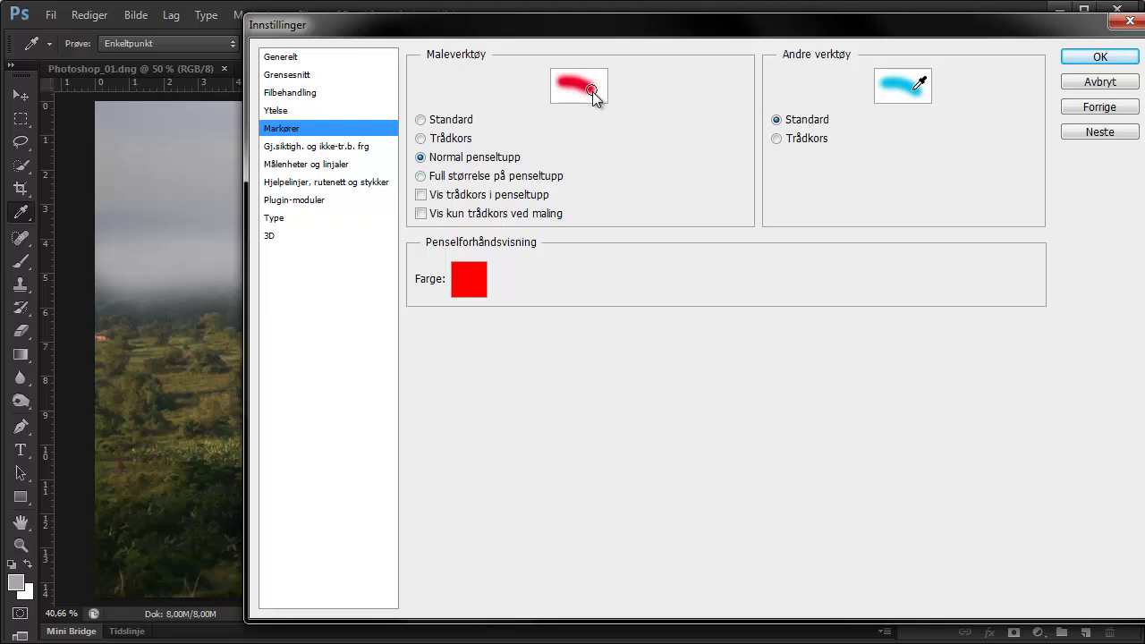
pyautogui.click(421, 176)
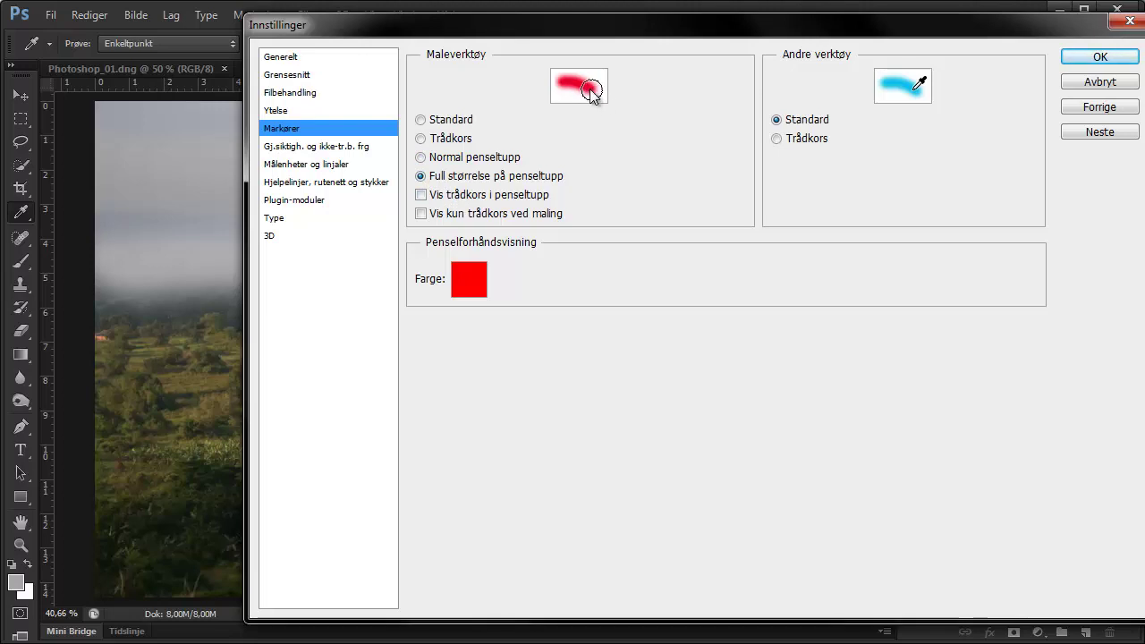
pyautogui.click(420, 195)
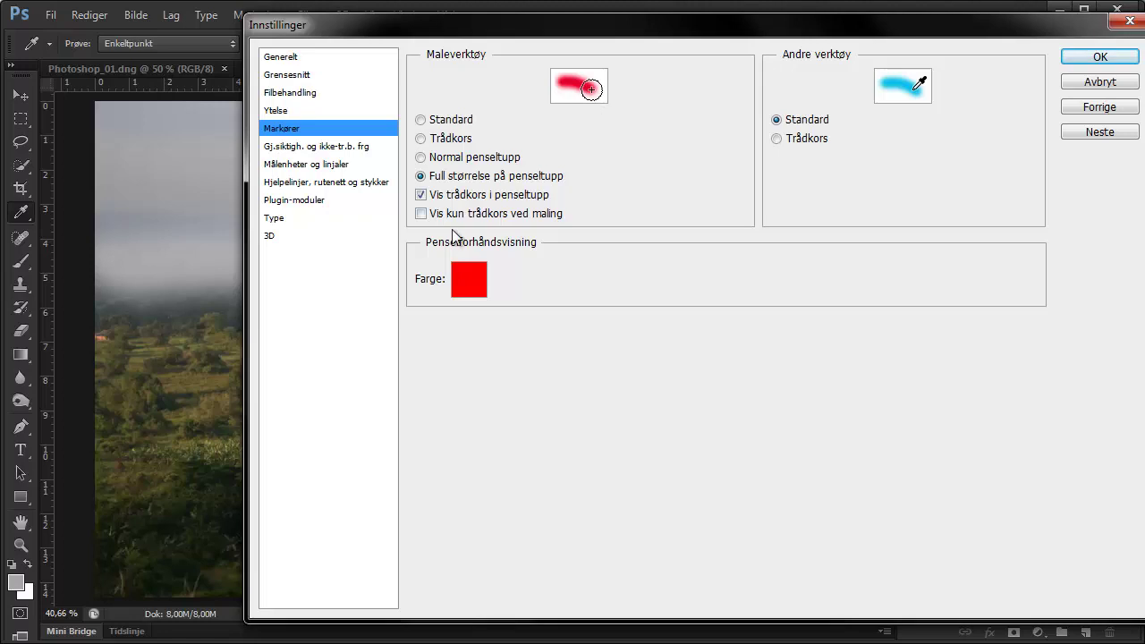
pyautogui.click(420, 214)
pyautogui.click(421, 195)
pyautogui.click(420, 214)
# Step: Leave cursors for other tools on Standard after previewing the crosshair option
pyautogui.click(776, 139)
pyautogui.click(777, 121)
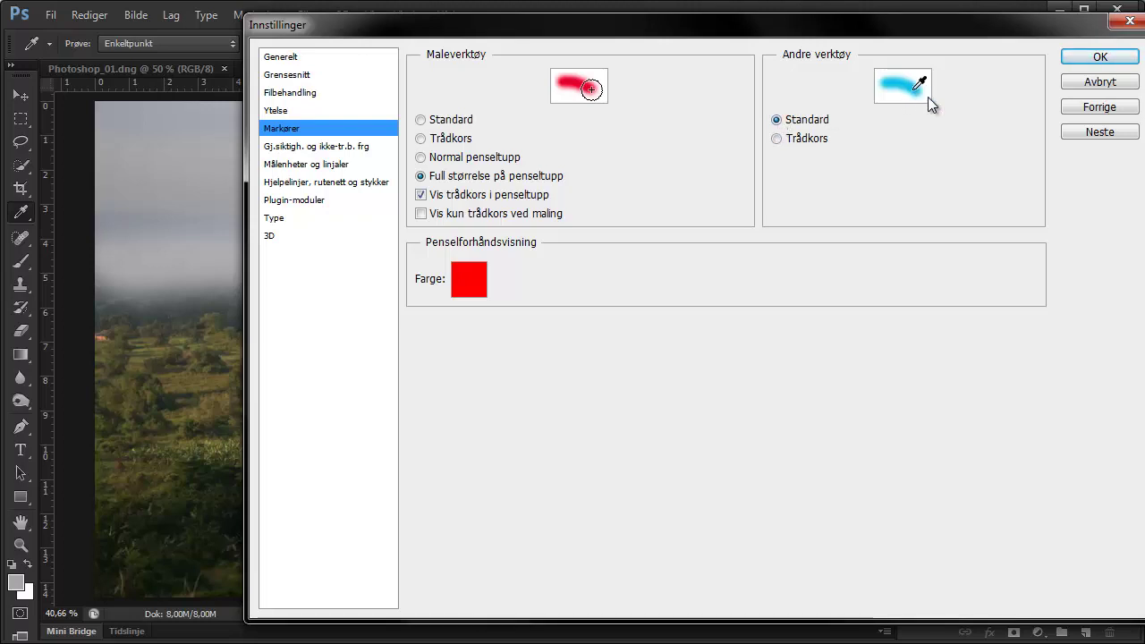
pyautogui.click(776, 138)
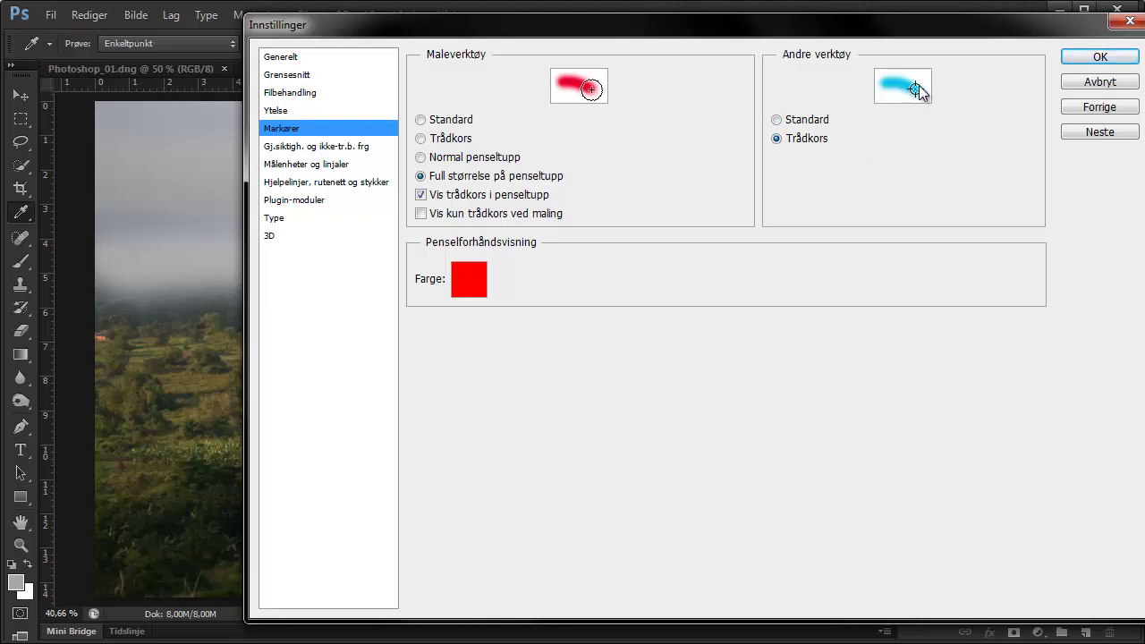
pyautogui.click(816, 122)
# Step: On Målenheter og linjaler, keep the ruler unit as Centimeter
pyautogui.click(305, 167)
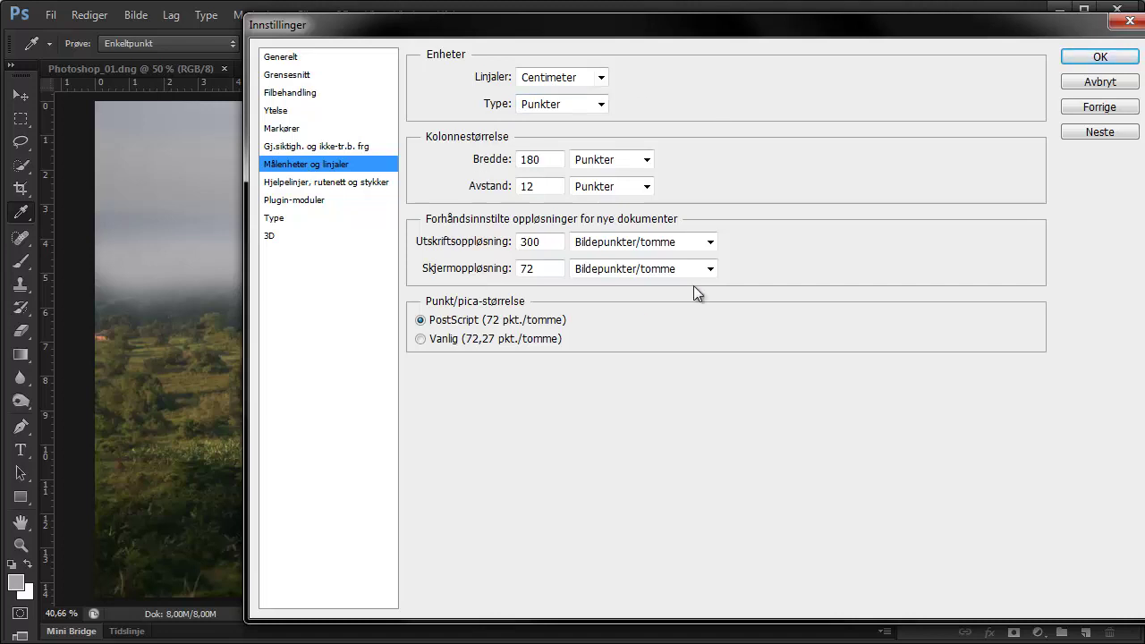
pyautogui.click(563, 77)
pyautogui.click(576, 73)
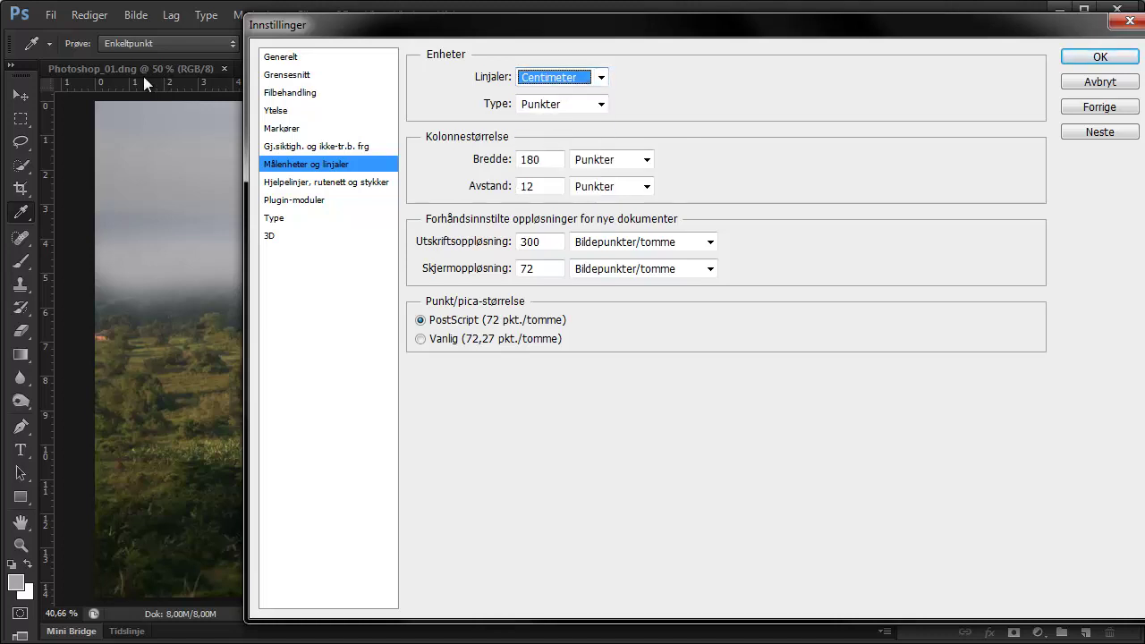
pyautogui.click(563, 78)
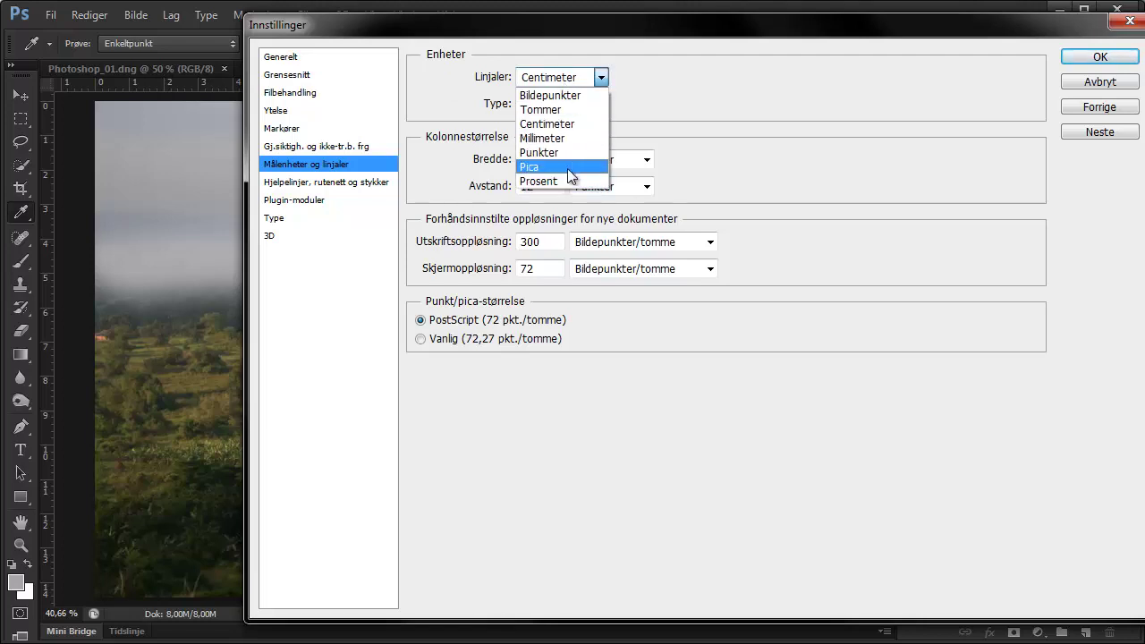
pyautogui.click(627, 101)
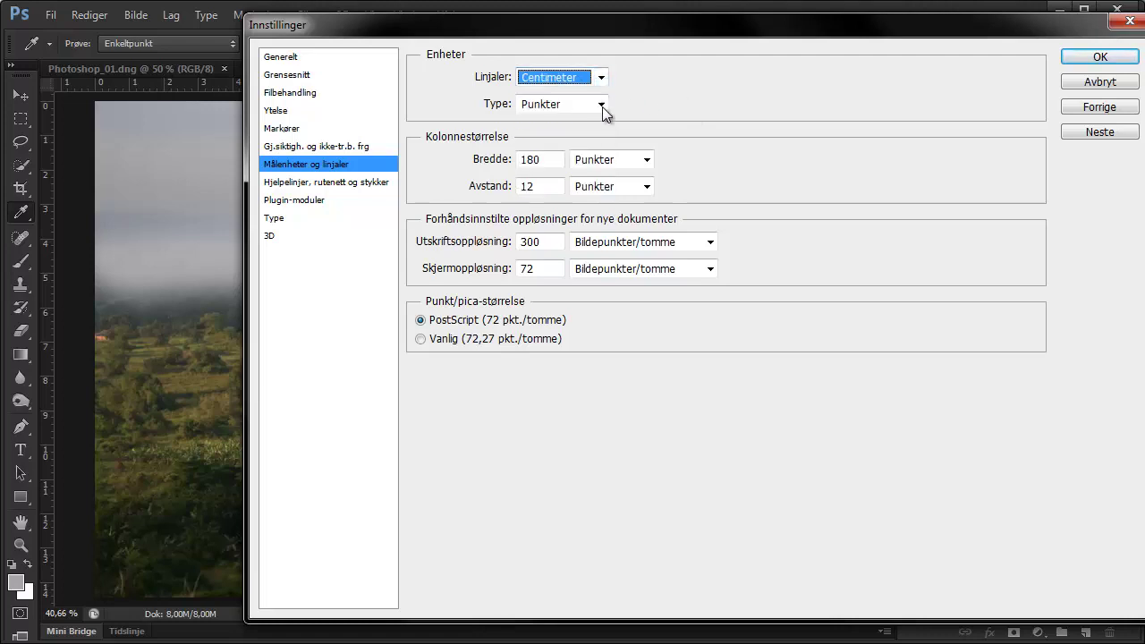
# Step: Keep the column width unit as Punkter and apply the preferences
pyautogui.click(632, 161)
pyautogui.click(628, 159)
pyautogui.click(627, 158)
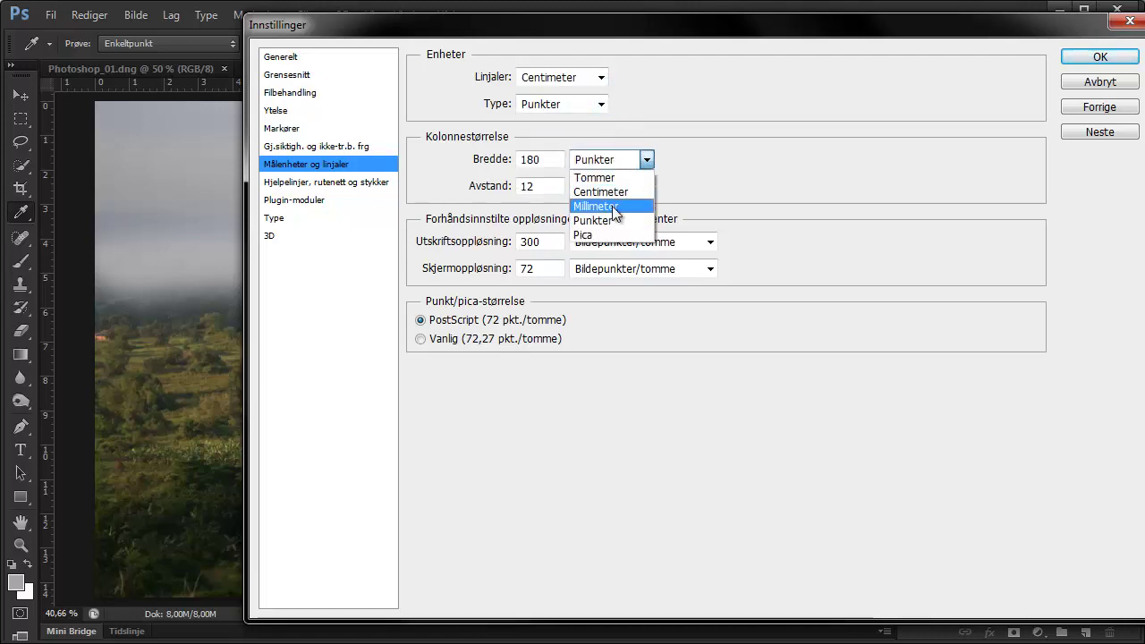
pyautogui.click(688, 177)
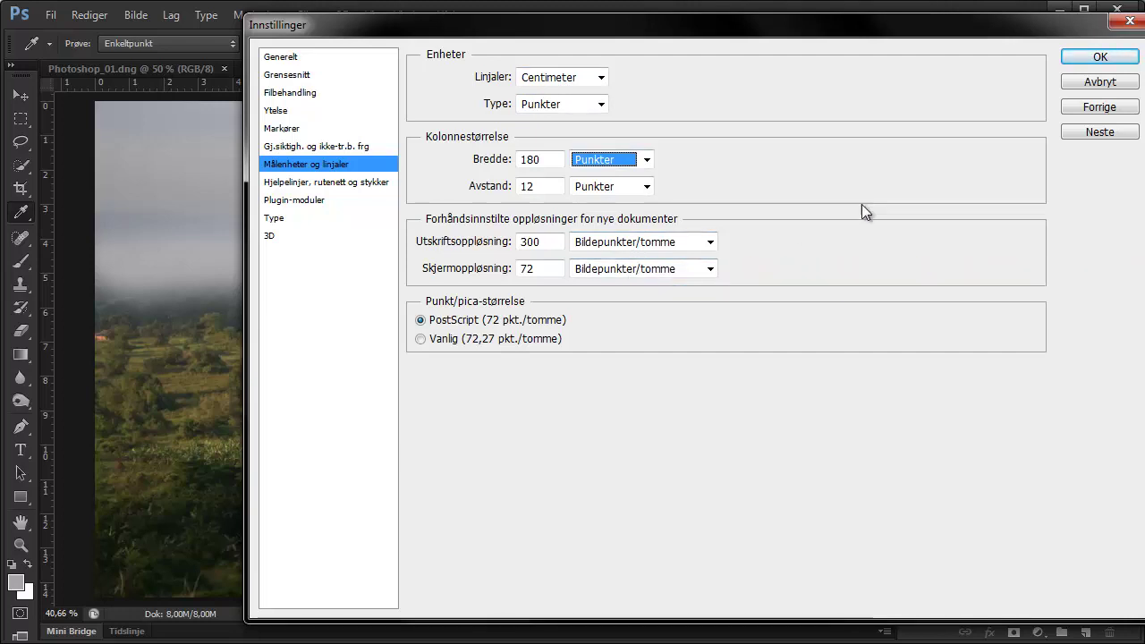
pyautogui.click(1084, 57)
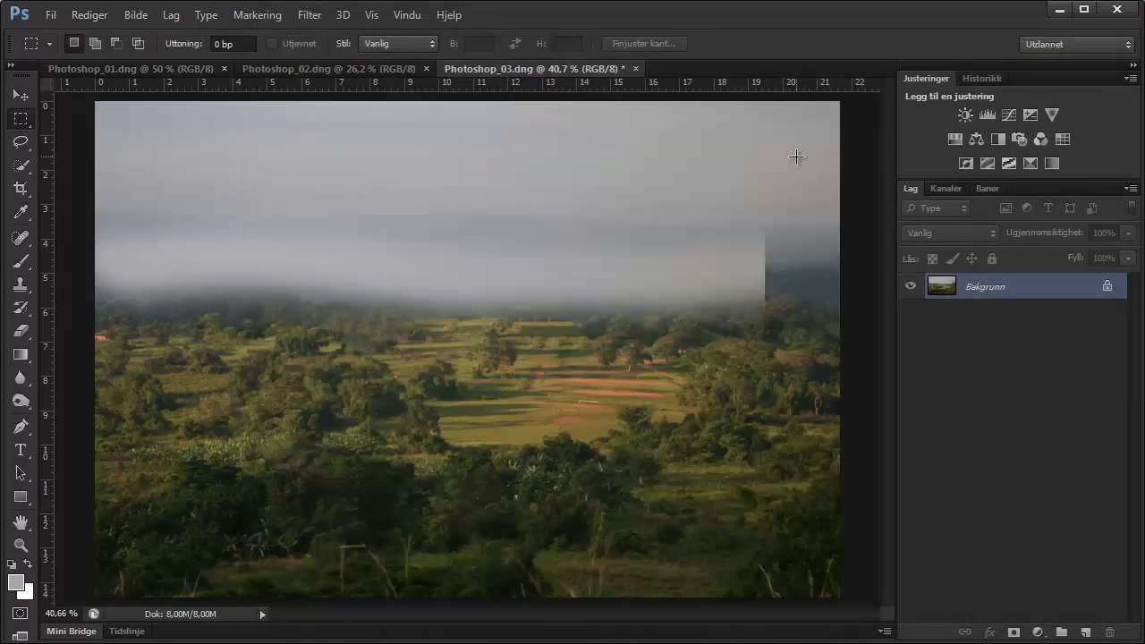